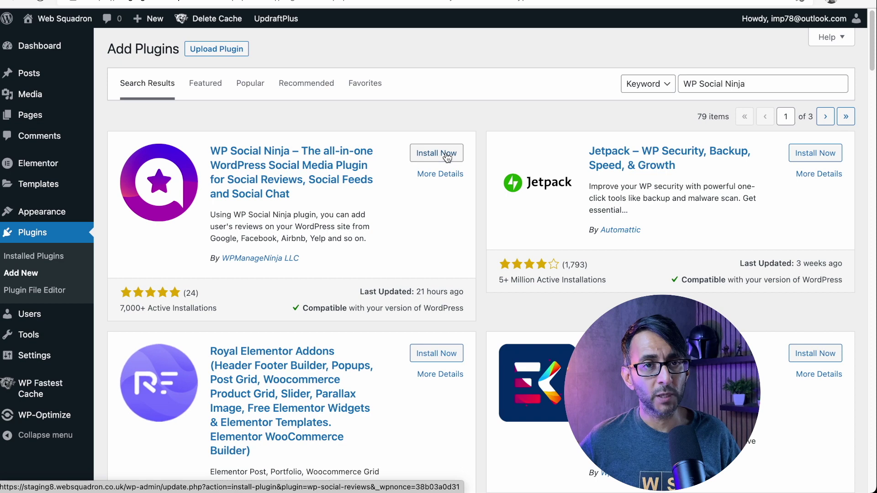
Install the WP Social Ninja plugin from the WordPress.org plugin directory
{"action": "left_click", "coordinate": [447, 155]}
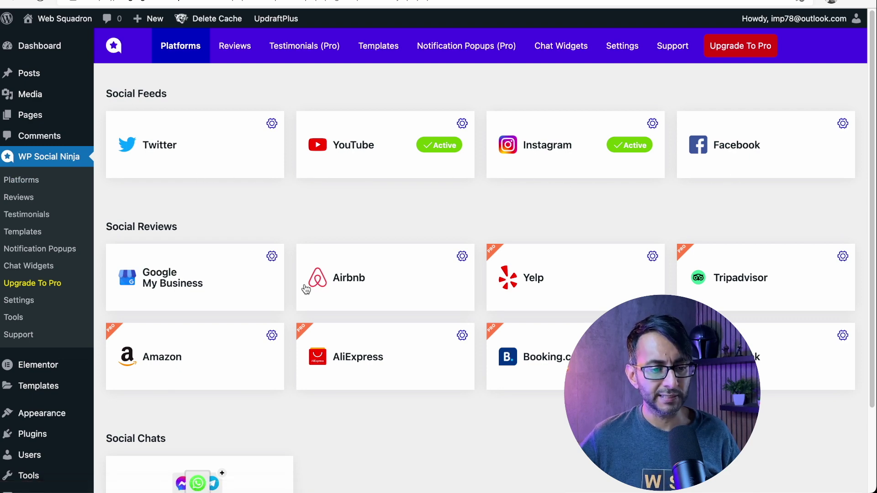
Review the Social Feeds, Reviews and Chats cards, then open the Twitter feed configuration
{"action": "scroll", "coordinate": [305, 289], "scroll_direction": "down", "scroll_amount": 4}
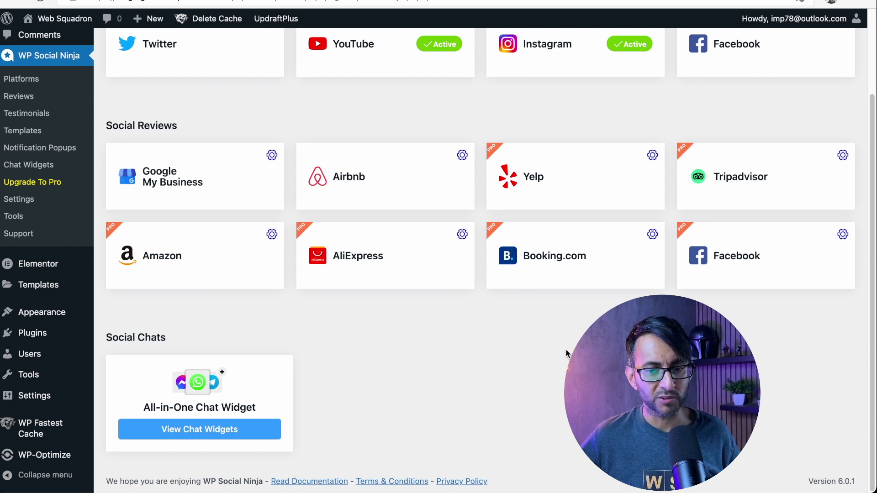
{"action": "scroll", "coordinate": [566, 353], "scroll_direction": "up", "scroll_amount": 4}
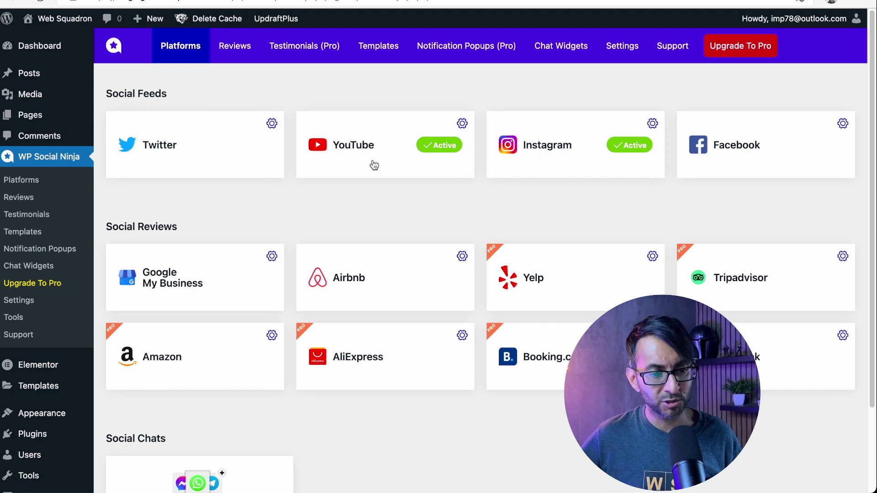
{"action": "left_click", "coordinate": [185, 149]}
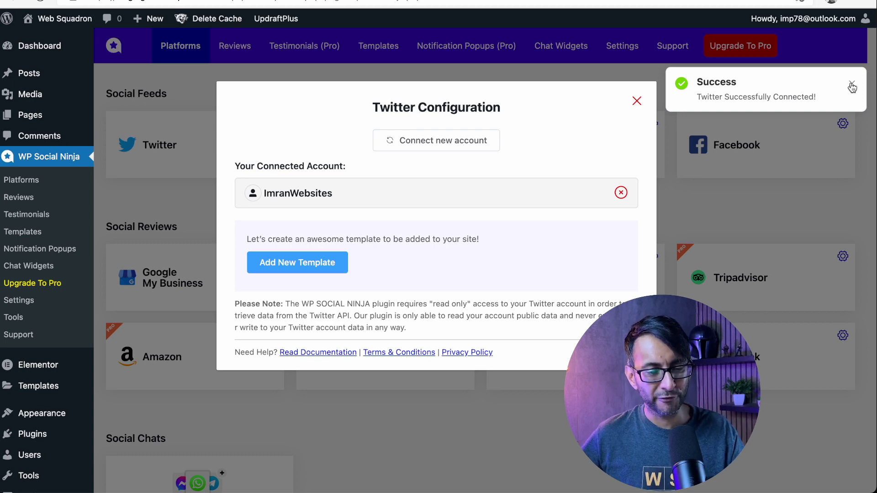
Dismiss the Twitter connection success message and create a new Twitter feed template
{"action": "left_click", "coordinate": [852, 85]}
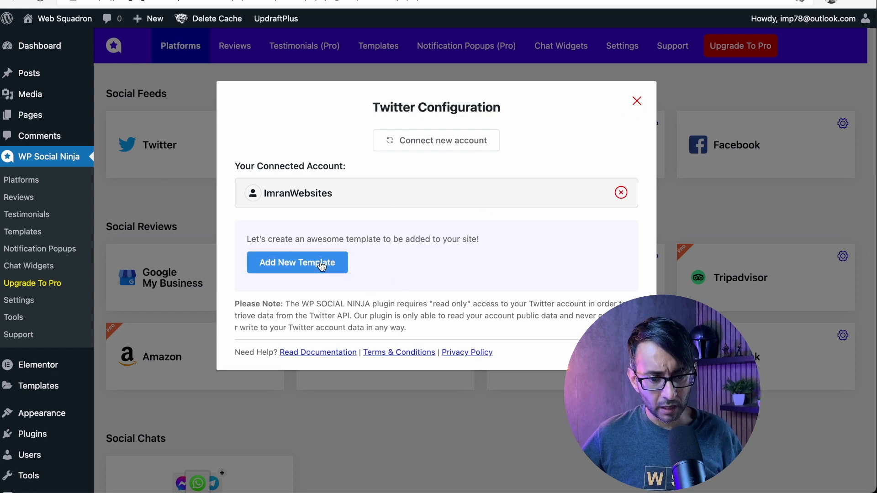
{"action": "left_click", "coordinate": [341, 265]}
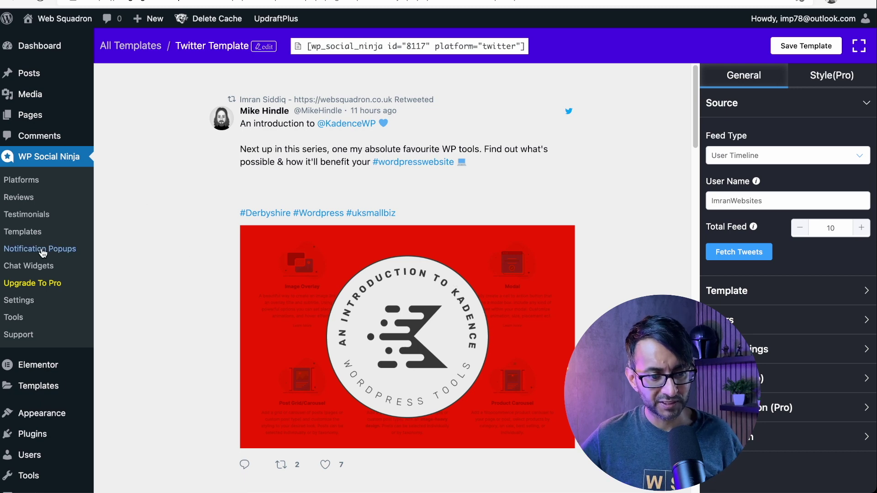
Set the Twitter template's Total Feed to 1 and refetch the tweet preview
{"action": "scroll", "coordinate": [395, 251], "scroll_direction": "down", "scroll_amount": 1}
{"action": "scroll", "coordinate": [395, 248], "scroll_direction": "down", "scroll_amount": 8}
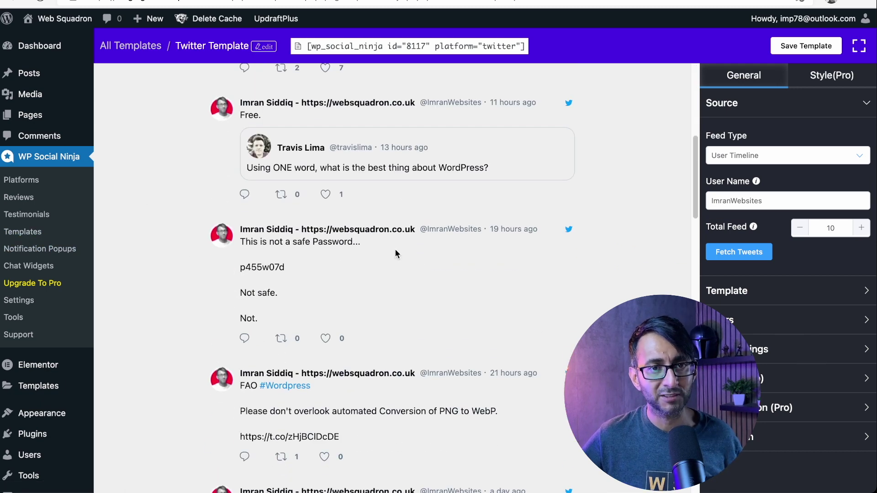
{"action": "scroll", "coordinate": [396, 250], "scroll_direction": "down", "scroll_amount": 11}
{"action": "scroll", "coordinate": [396, 251], "scroll_direction": "up", "scroll_amount": 15}
{"action": "scroll", "coordinate": [395, 251], "scroll_direction": "up", "scroll_amount": 4}
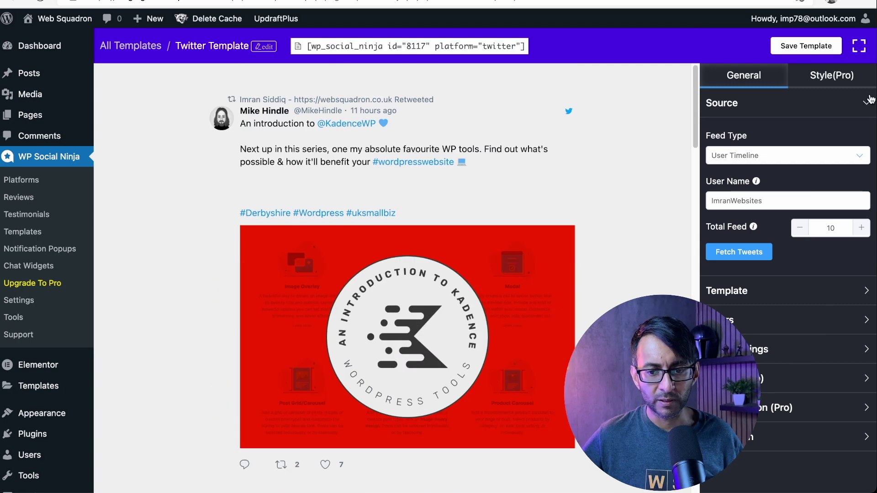
{"action": "left_click", "coordinate": [833, 228]}
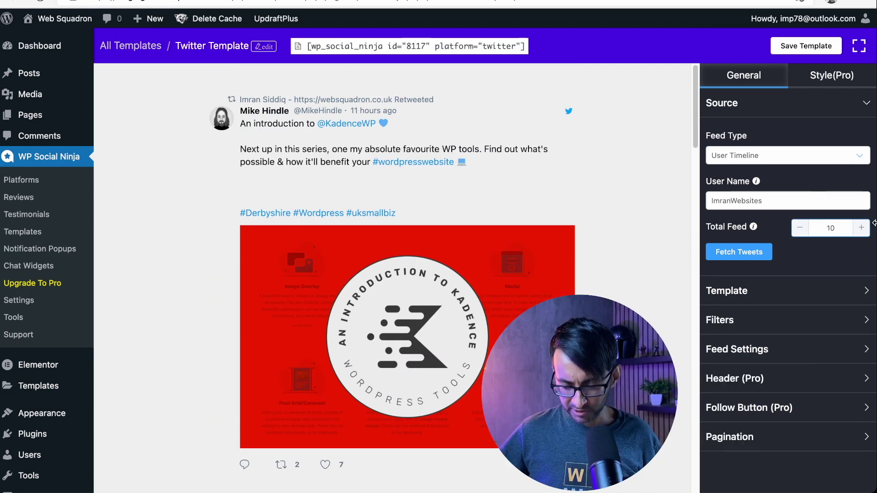
{"action": "key", "text": "BackSpace"}
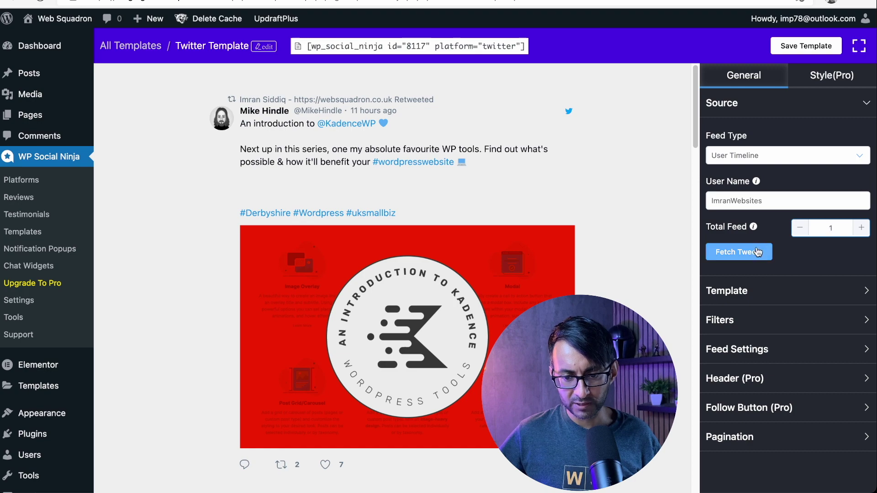
{"action": "left_click", "coordinate": [742, 252]}
{"action": "scroll", "coordinate": [489, 324], "scroll_direction": "down", "scroll_amount": 3}
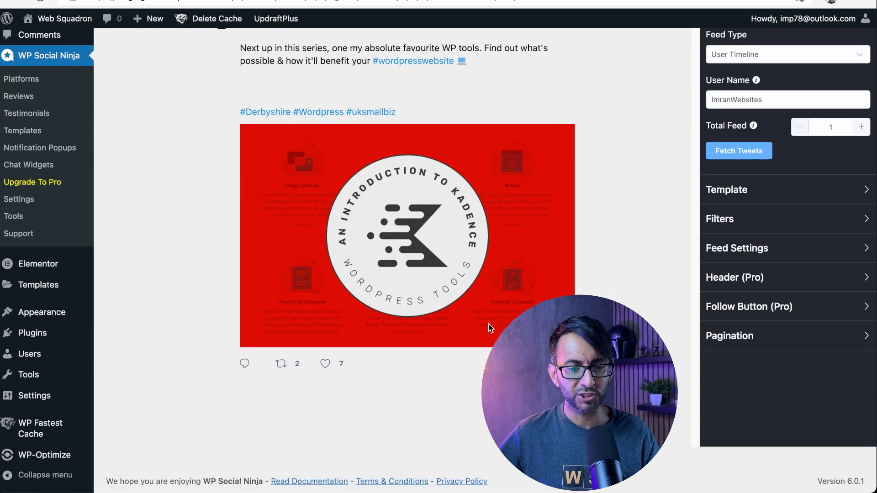
{"action": "scroll", "coordinate": [489, 325], "scroll_direction": "up", "scroll_amount": 3}
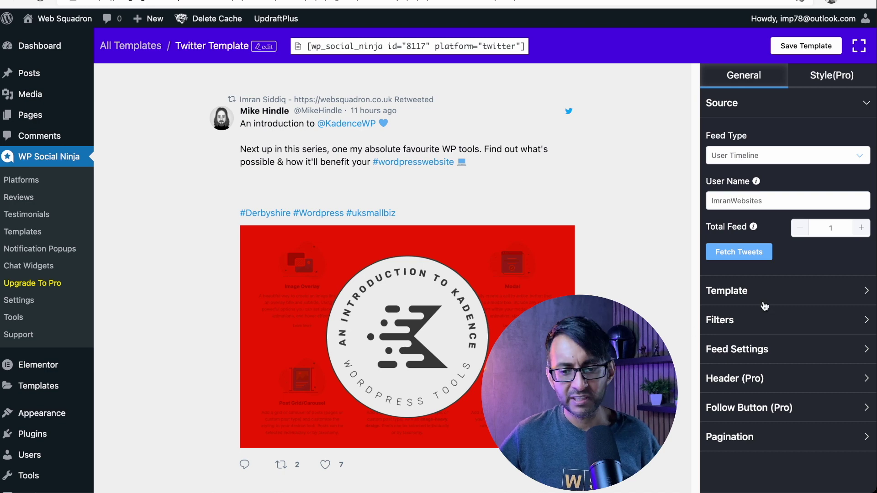
Keep the Twitter template on the Standard layout with Template 1
{"action": "left_click", "coordinate": [783, 292]}
{"action": "left_click", "coordinate": [783, 194]}
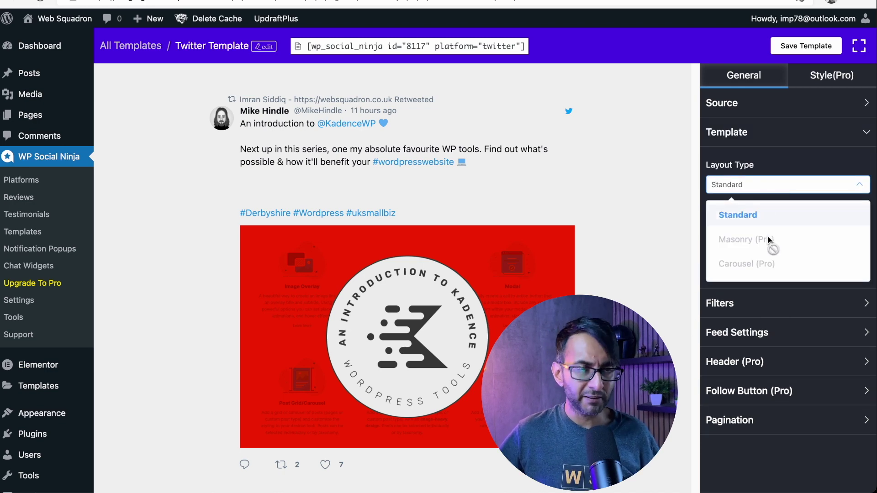
{"action": "left_click", "coordinate": [780, 183]}
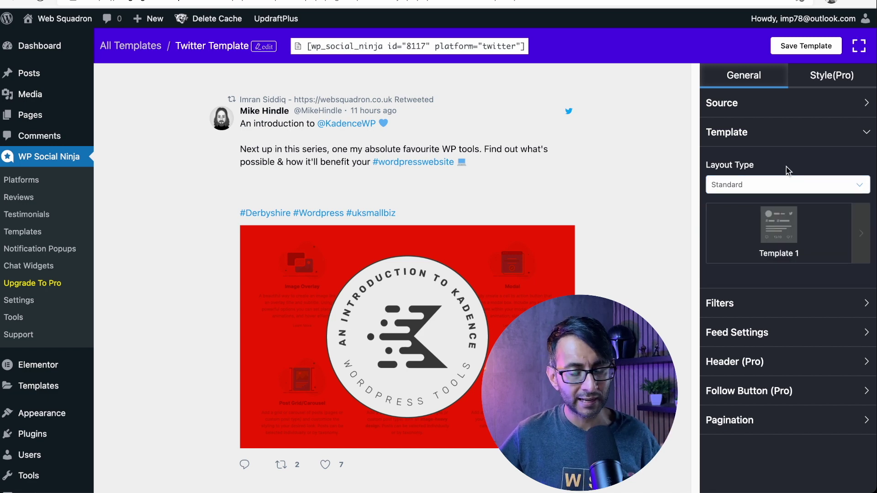
{"action": "left_click", "coordinate": [861, 234]}
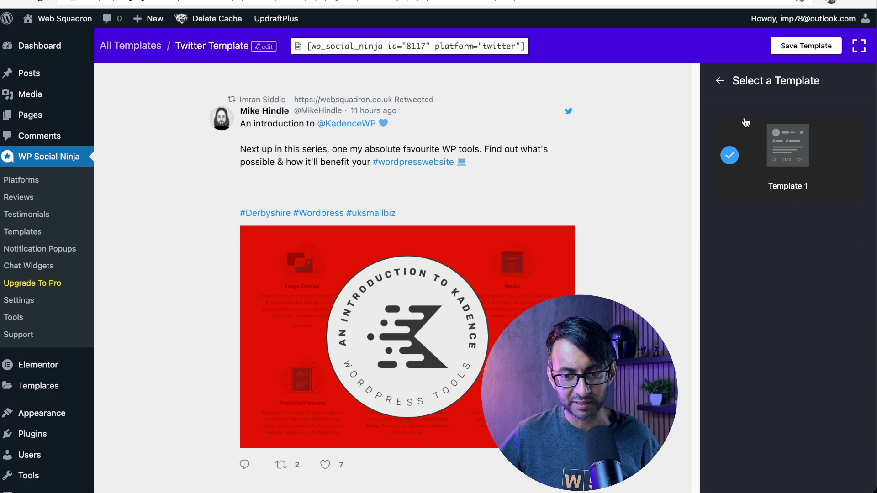
{"action": "left_click", "coordinate": [720, 81]}
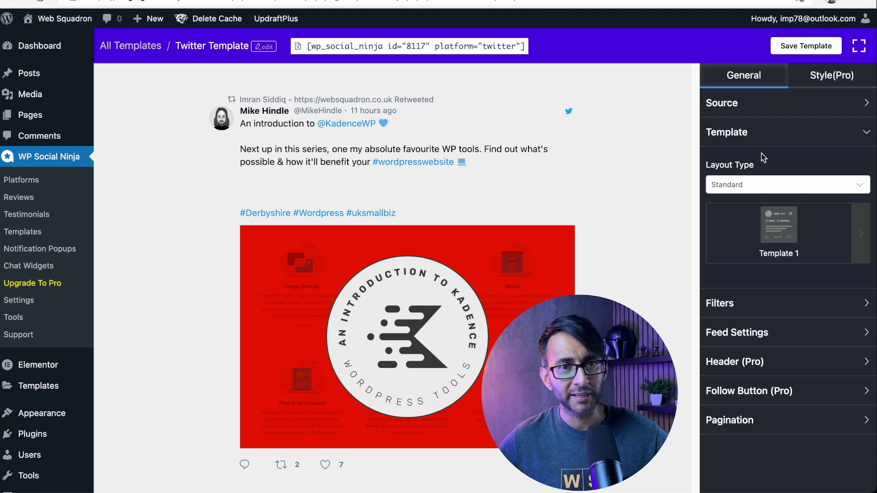
Hide the avatar, author name, username, date and Twitter logo while keeping tweet text visible
{"action": "left_click", "coordinate": [776, 332]}
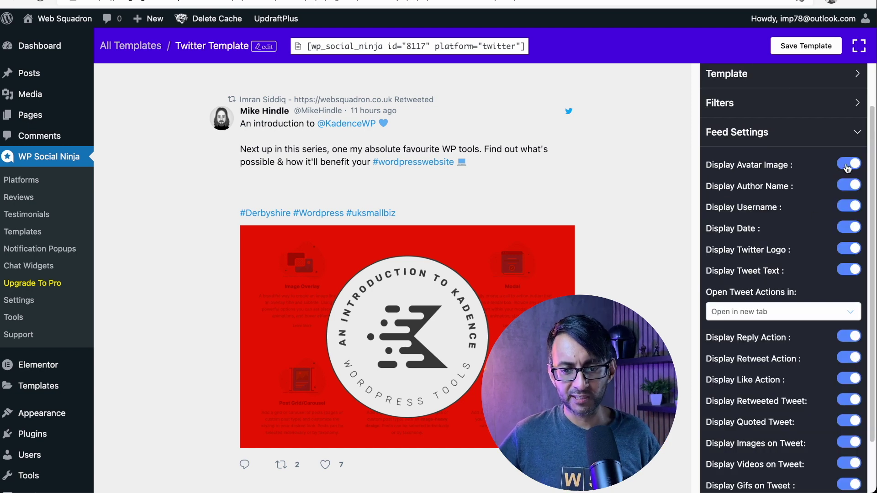
{"action": "left_click", "coordinate": [848, 167]}
{"action": "left_click", "coordinate": [848, 185]}
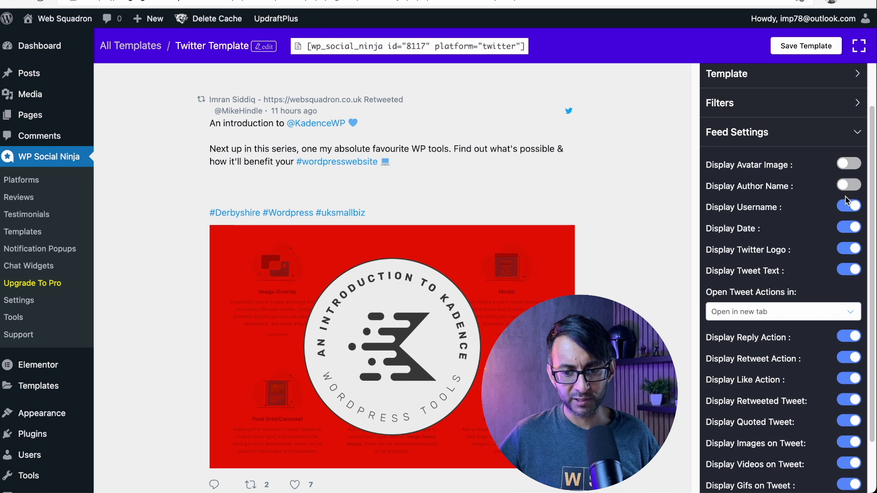
{"action": "left_click", "coordinate": [847, 206]}
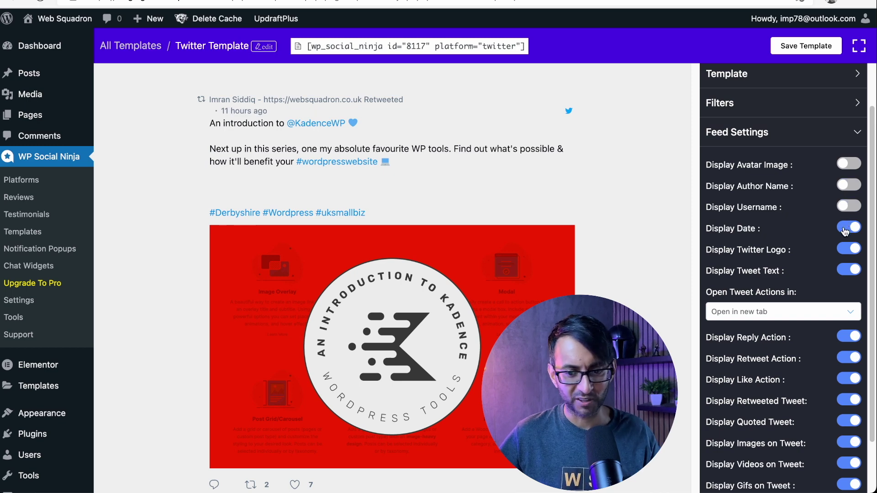
{"action": "left_click", "coordinate": [847, 228]}
{"action": "left_click", "coordinate": [848, 248]}
{"action": "left_click", "coordinate": [848, 269]}
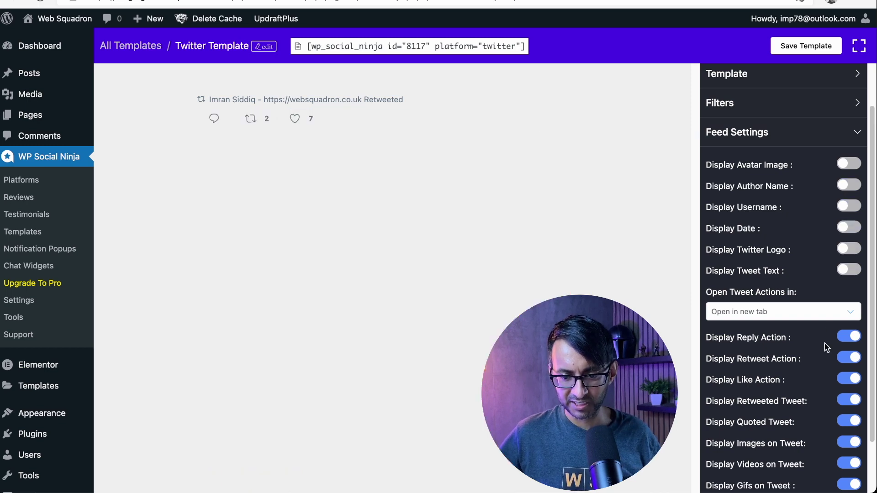
{"action": "left_click", "coordinate": [851, 269]}
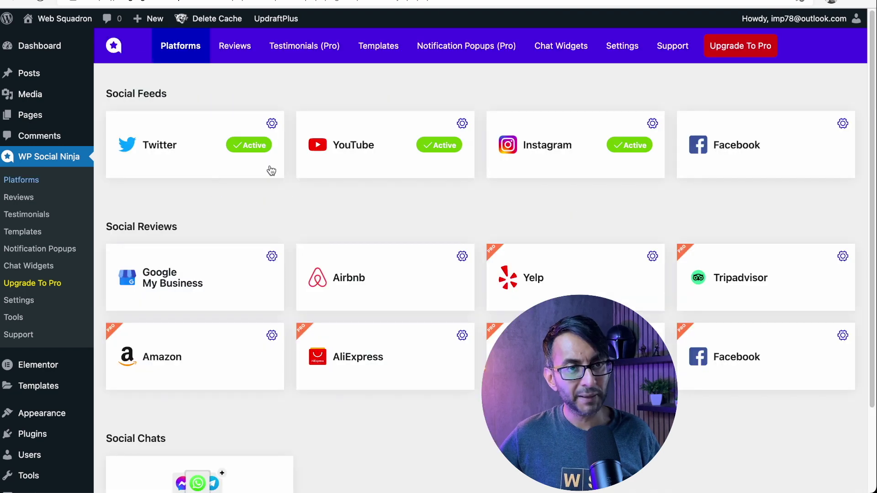
Create a new YouTube feed template, keeping the Grid layout
{"action": "left_click", "coordinate": [354, 162]}
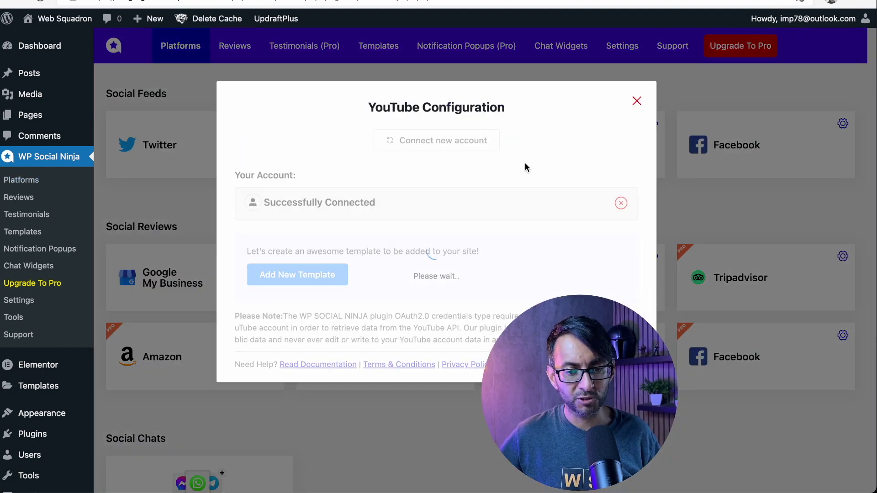
{"action": "left_click", "coordinate": [319, 274]}
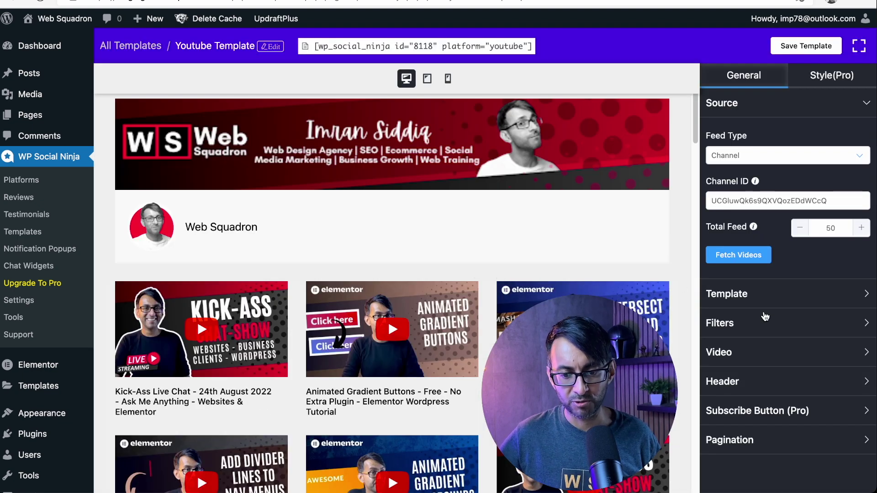
{"action": "left_click", "coordinate": [766, 295]}
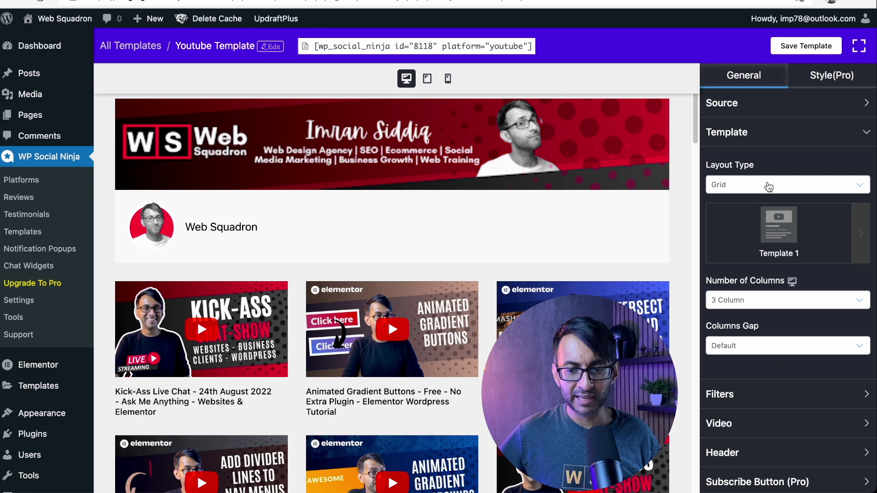
{"action": "left_click", "coordinate": [769, 187]}
{"action": "left_click", "coordinate": [781, 182]}
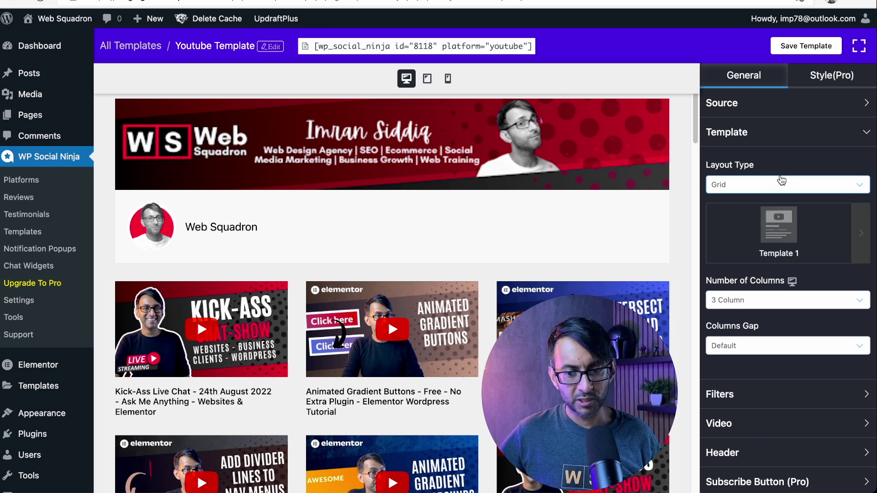
Set the YouTube video grid to 6 columns
{"action": "left_click", "coordinate": [772, 300]}
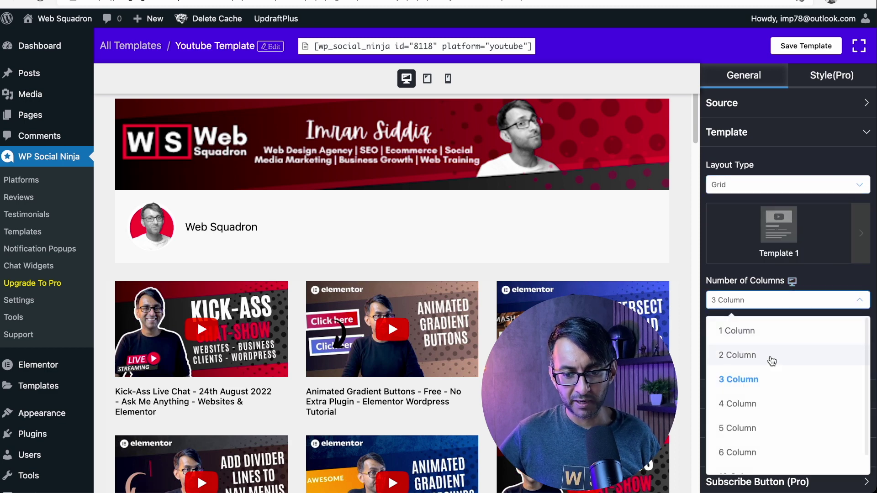
{"action": "left_click", "coordinate": [760, 427]}
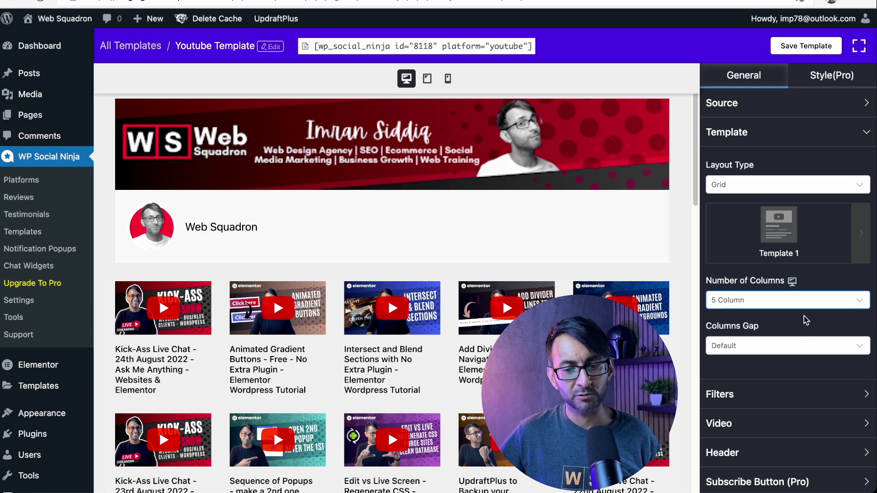
{"action": "left_click", "coordinate": [799, 301]}
{"action": "left_click", "coordinate": [751, 331]}
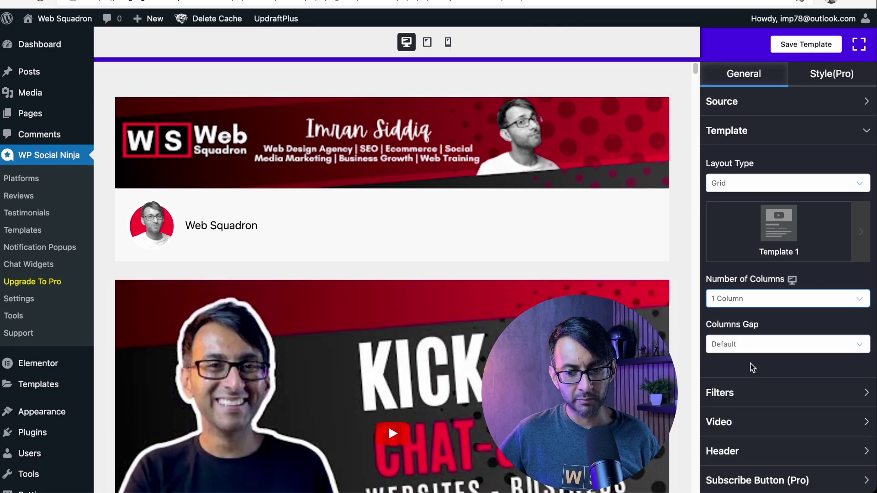
{"action": "left_click", "coordinate": [767, 302]}
{"action": "left_click", "coordinate": [773, 448]}
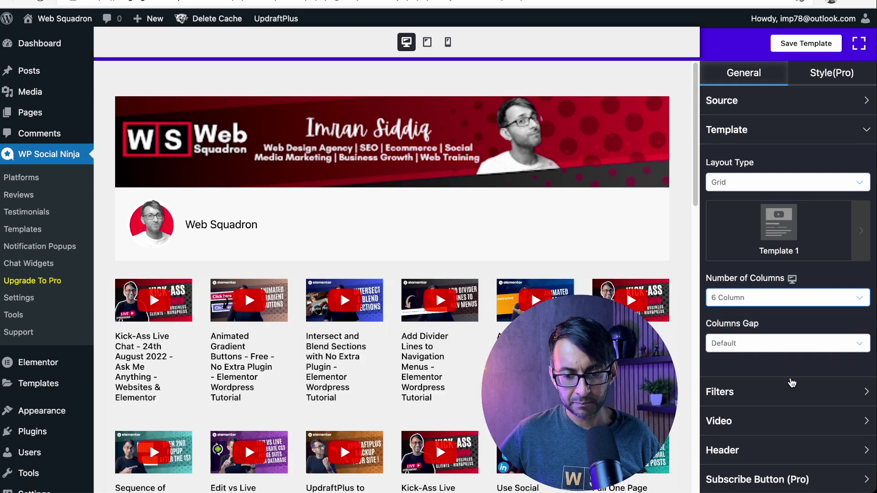
Set the column gap to No Gap, then expand the Video and Filters settings
{"action": "scroll", "coordinate": [772, 309], "scroll_direction": "down", "scroll_amount": 3}
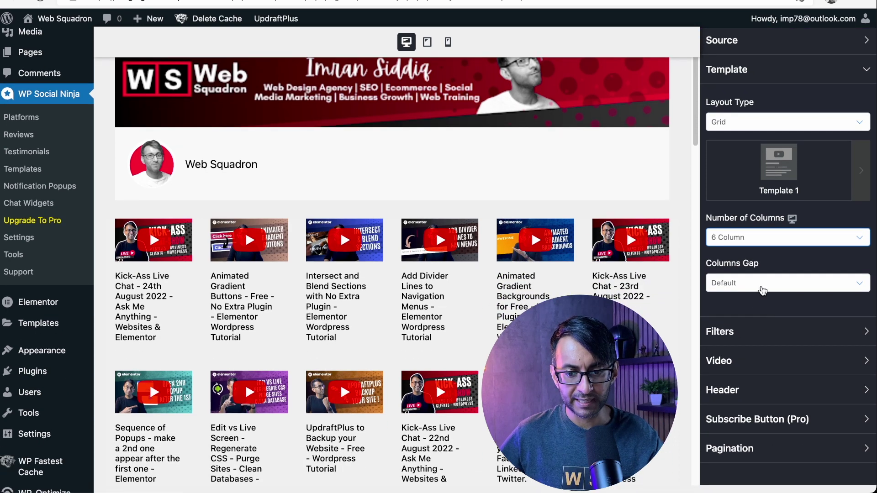
{"action": "left_click", "coordinate": [762, 284]}
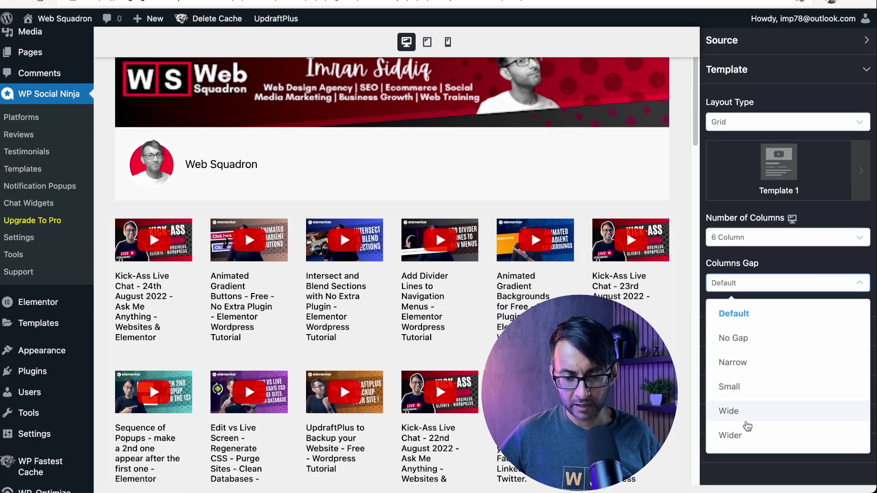
{"action": "left_click", "coordinate": [746, 411]}
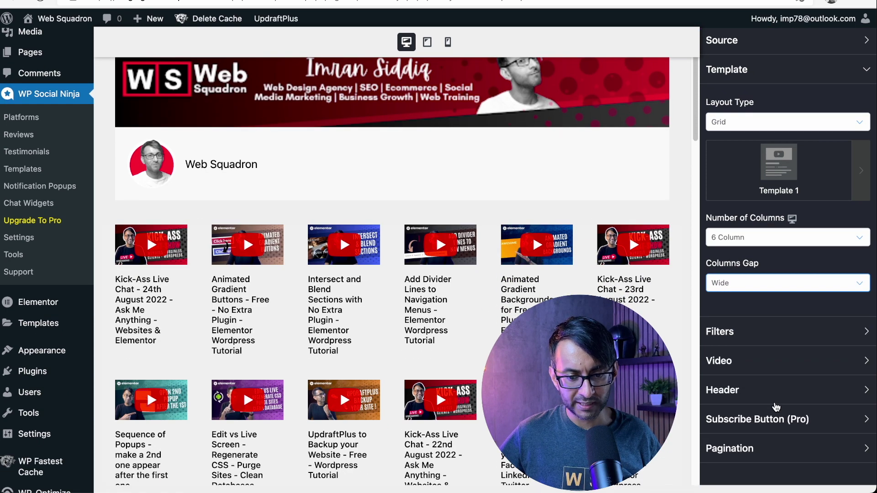
{"action": "left_click", "coordinate": [771, 288]}
{"action": "left_click", "coordinate": [751, 338]}
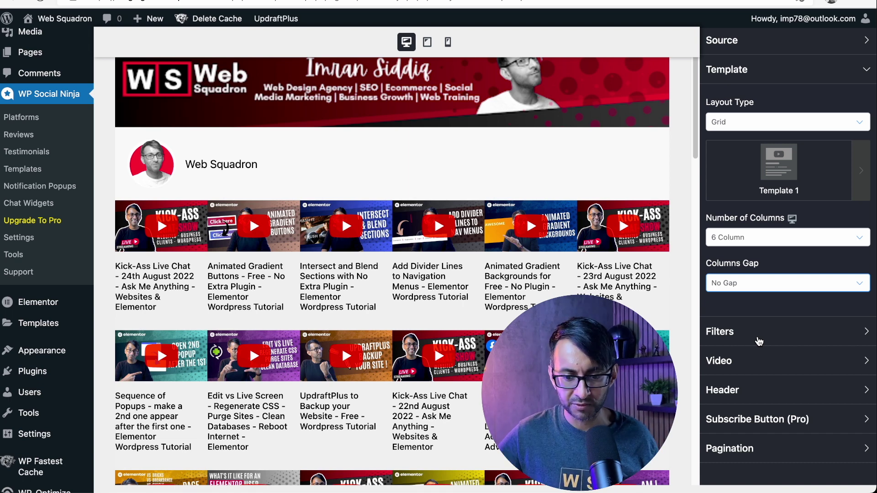
{"action": "scroll", "coordinate": [781, 132], "scroll_direction": "up", "scroll_amount": 1}
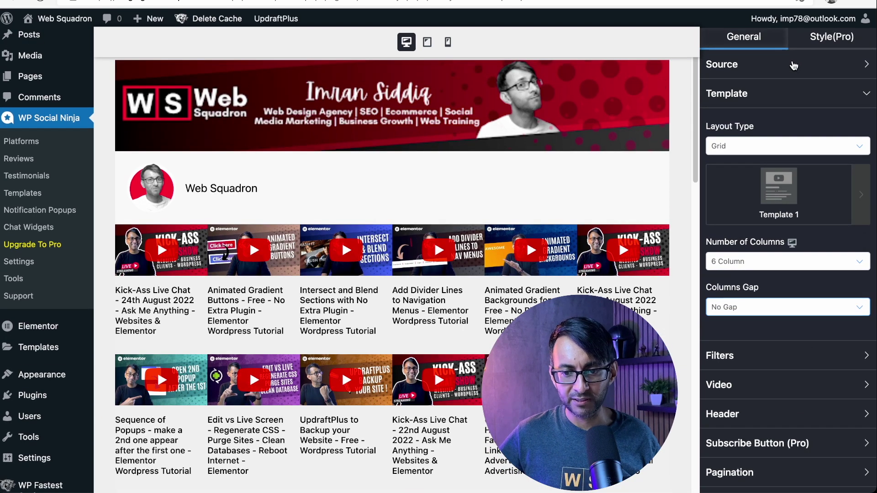
{"action": "left_click", "coordinate": [781, 384]}
{"action": "left_click", "coordinate": [785, 130]}
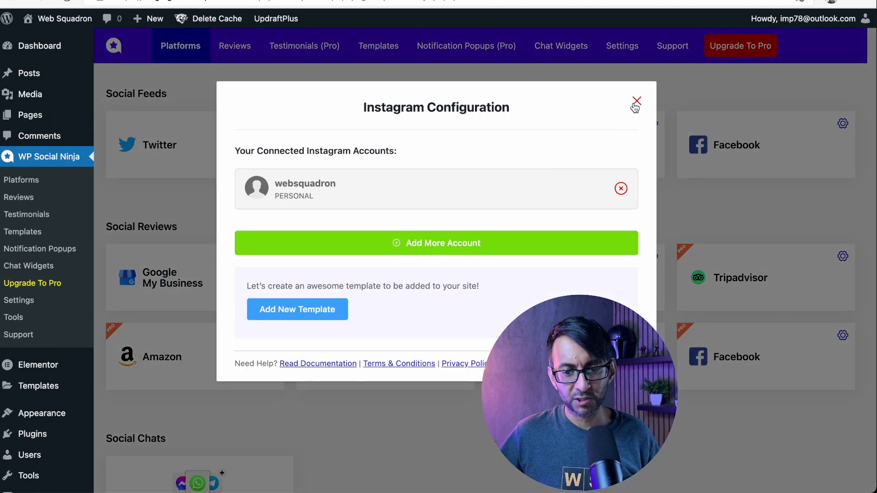
Close the Instagram and Facebook configuration pop-ups and scroll through the Platforms page
{"action": "left_click", "coordinate": [634, 99]}
{"action": "left_click", "coordinate": [703, 142]}
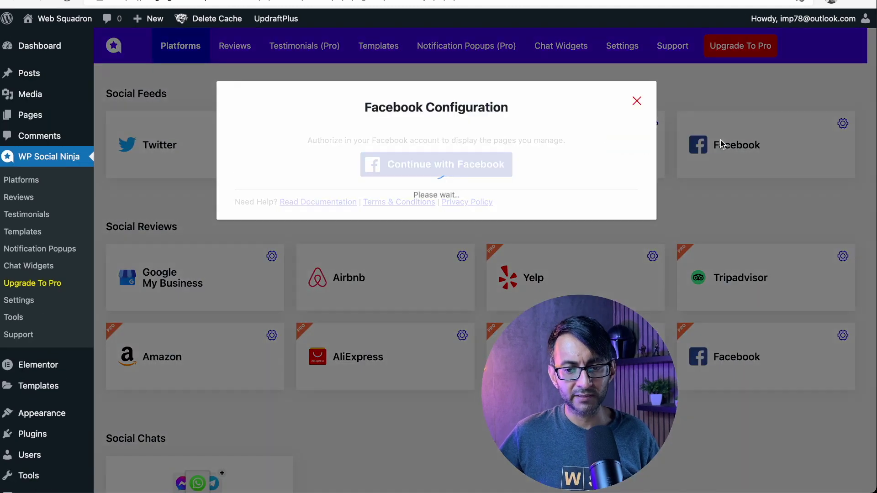
{"action": "left_click", "coordinate": [636, 102]}
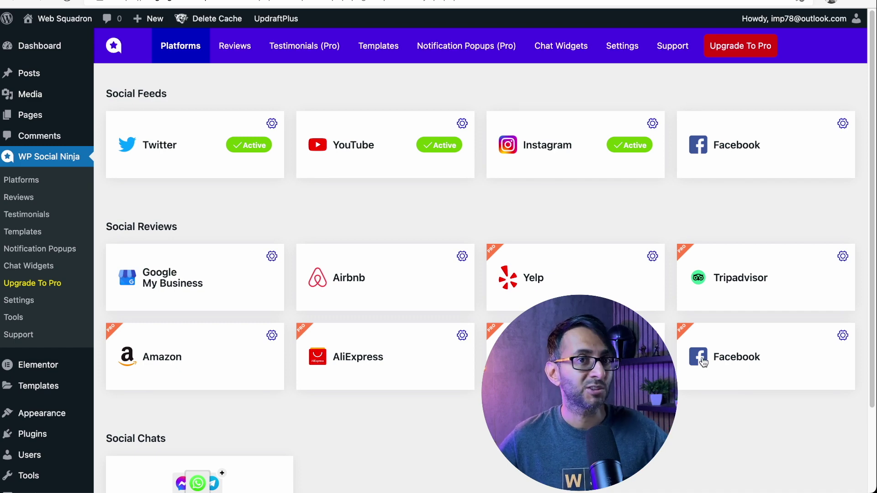
{"action": "scroll", "coordinate": [473, 434], "scroll_direction": "down", "scroll_amount": 3}
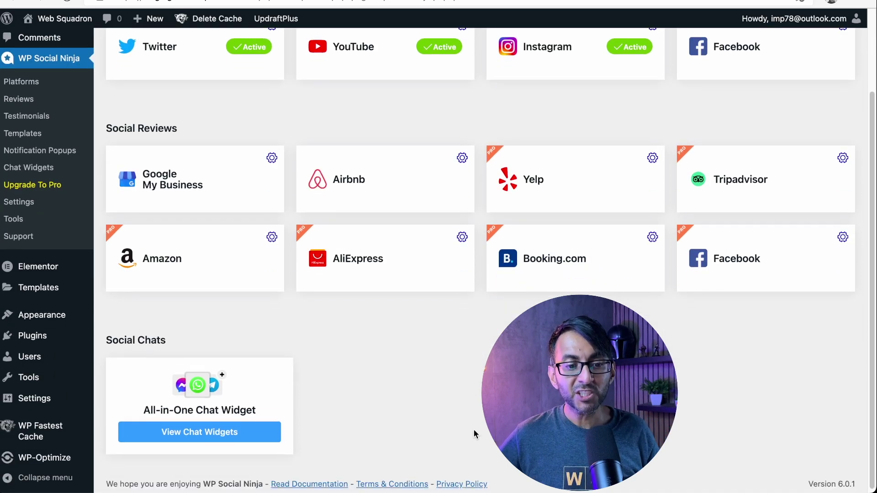
{"action": "scroll", "coordinate": [470, 360], "scroll_direction": "up", "scroll_amount": 1}
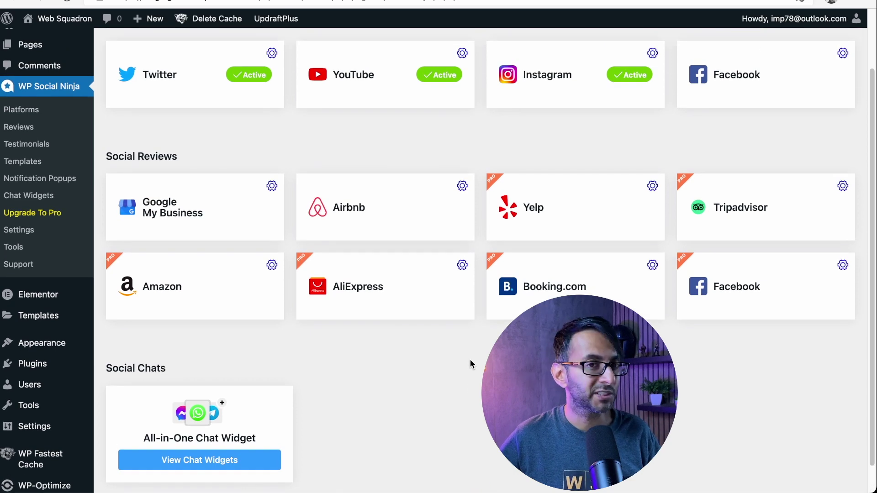
{"action": "scroll", "coordinate": [470, 360], "scroll_direction": "down", "scroll_amount": 1}
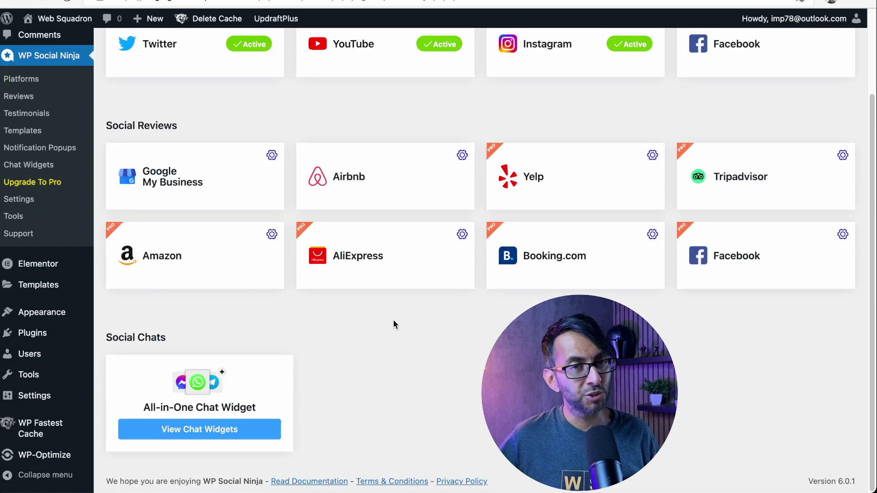
Create a new chat widget from the Chat Widgets page and list its available channels
{"action": "left_click", "coordinate": [235, 433]}
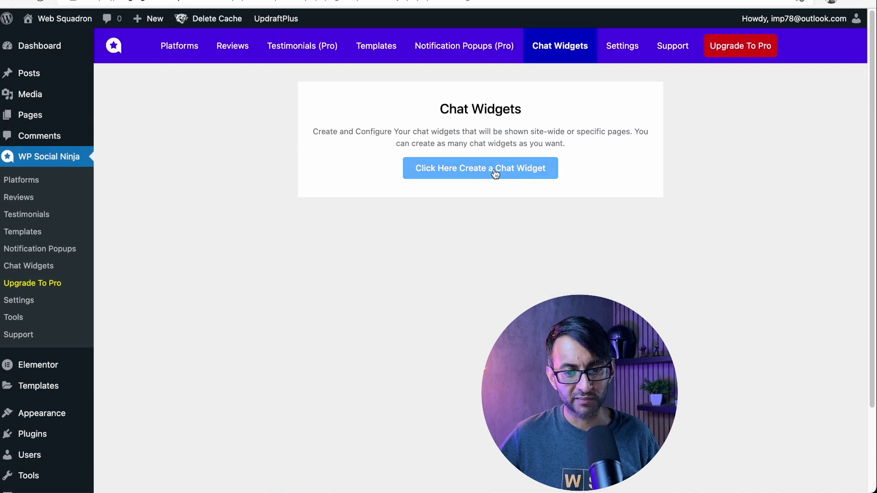
{"action": "left_click", "coordinate": [495, 173]}
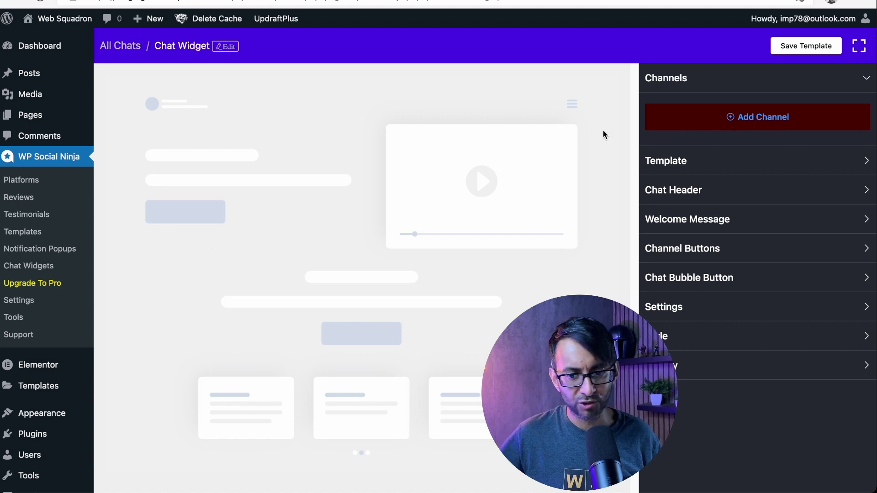
{"action": "left_click", "coordinate": [727, 121]}
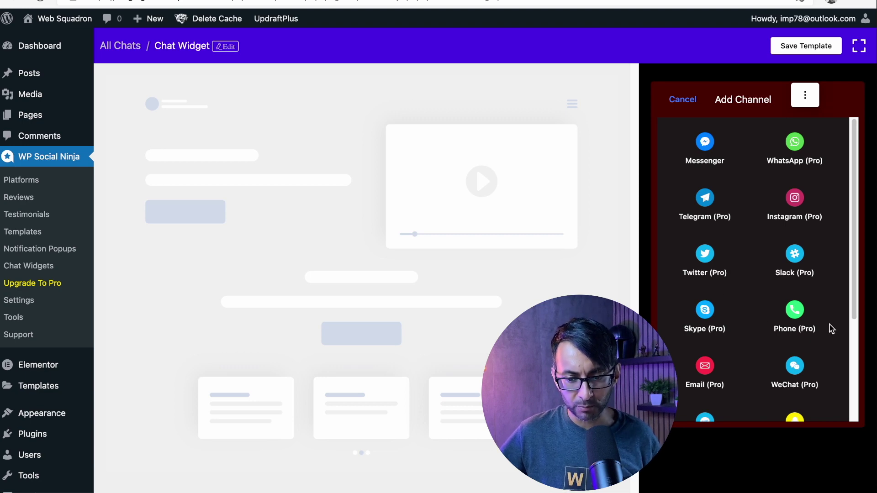
Choose Messenger as the chat widget's channel
{"action": "left_click_drag", "start_coordinate": [852, 226], "coordinate": [853, 172]}
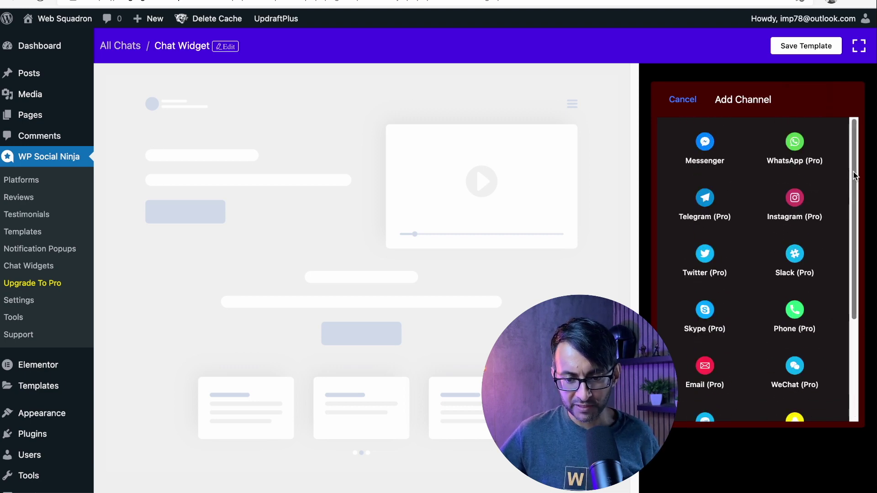
{"action": "left_click", "coordinate": [709, 145]}
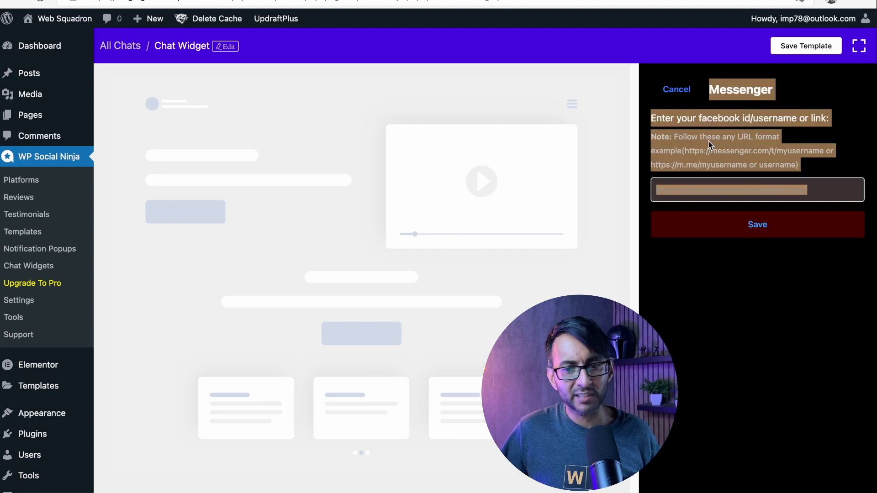
Save the Messenger channel details and set the chat bubble icon to Icon 1
{"action": "left_click", "coordinate": [776, 224]}
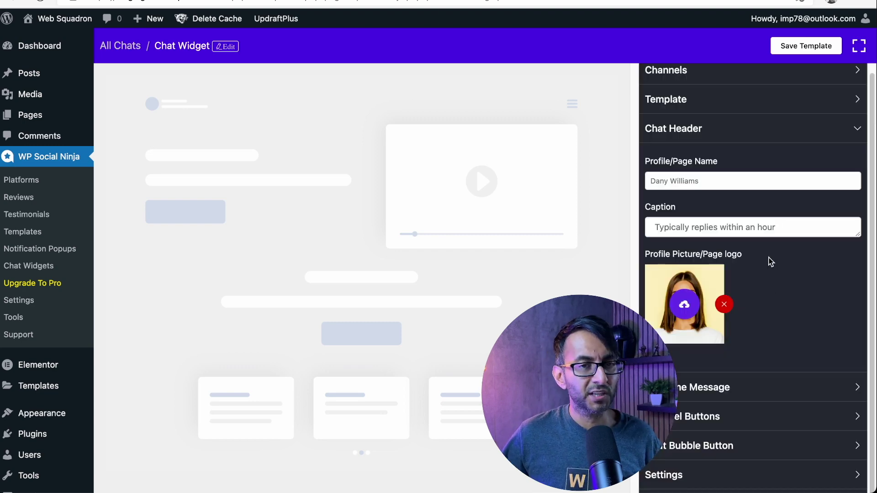
{"action": "scroll", "coordinate": [771, 352], "scroll_direction": "down", "scroll_amount": 1}
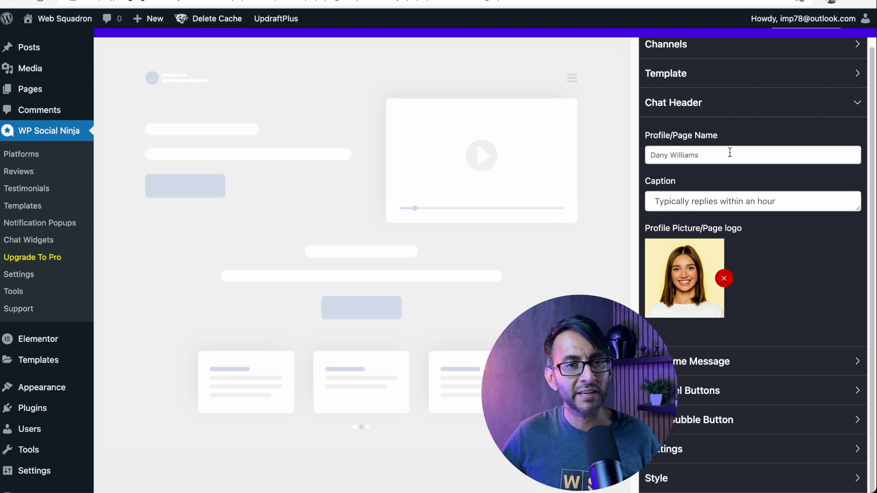
{"action": "scroll", "coordinate": [831, 402], "scroll_direction": "down", "scroll_amount": 3}
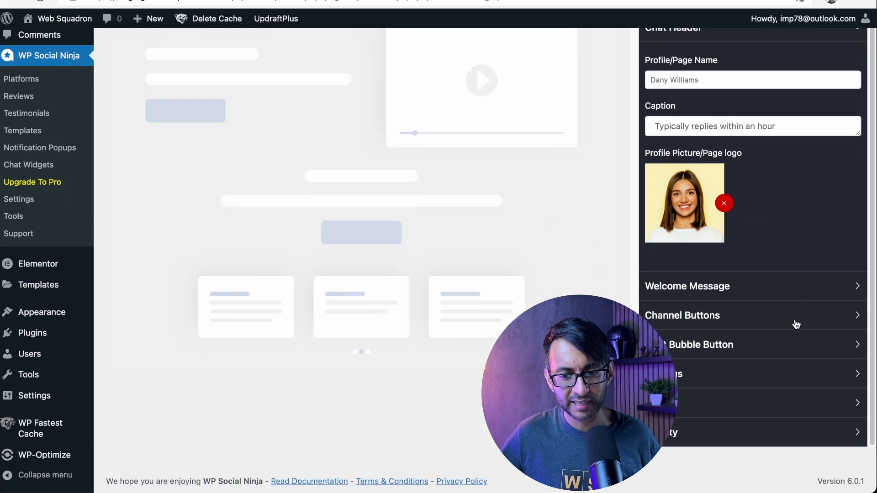
{"action": "left_click", "coordinate": [794, 319]}
{"action": "left_click", "coordinate": [772, 267]}
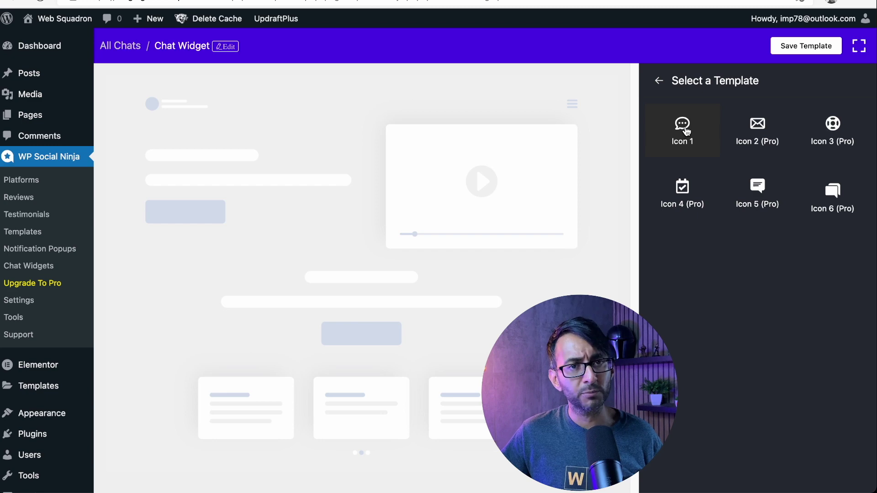
{"action": "left_click", "coordinate": [684, 133]}
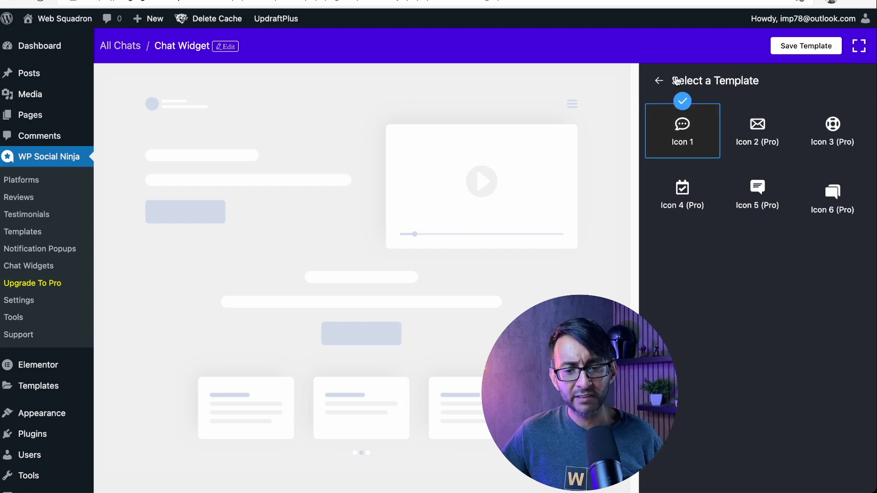
{"action": "left_click", "coordinate": [661, 81]}
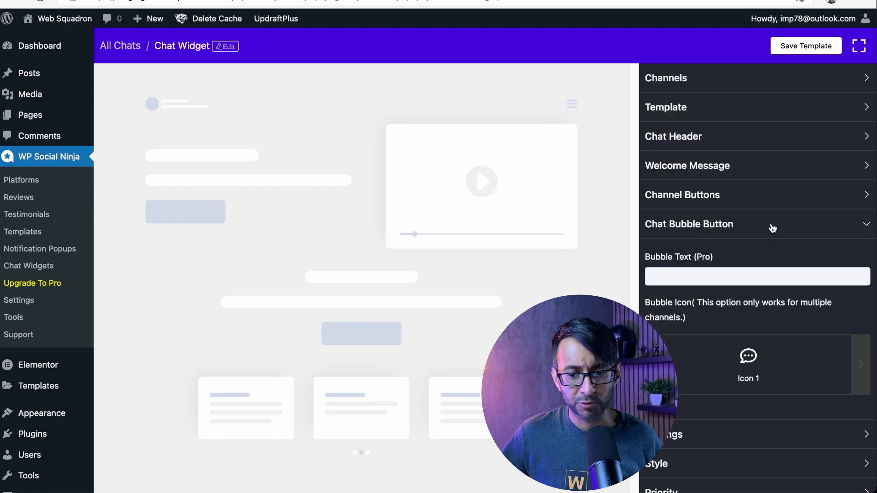
Expand the Channel Buttons and Style settings to review header, title and colour options
{"action": "left_click", "coordinate": [773, 196]}
{"action": "left_click", "coordinate": [751, 377]}
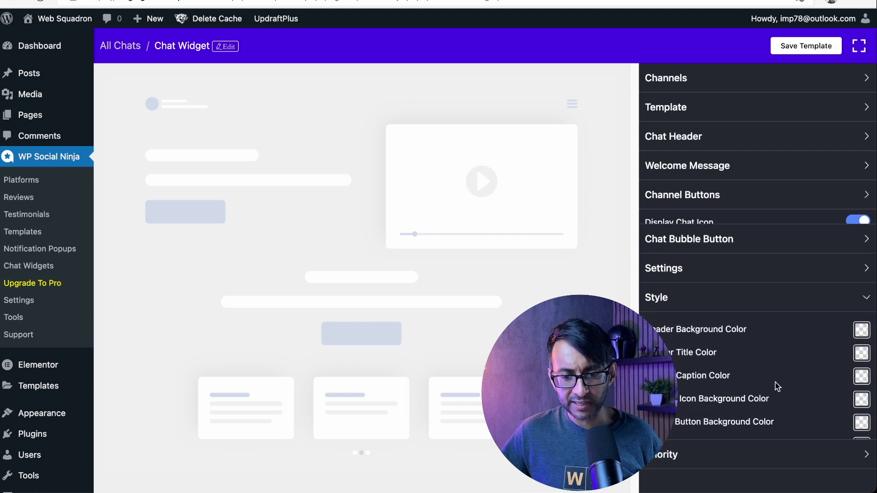
{"action": "scroll", "coordinate": [787, 388], "scroll_direction": "down", "scroll_amount": 1}
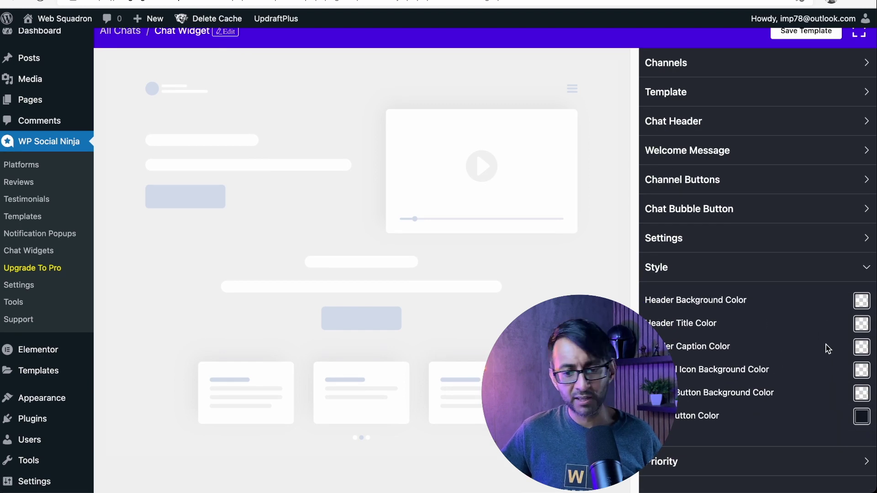
{"action": "scroll", "coordinate": [454, 322], "scroll_direction": "up", "scroll_amount": 1}
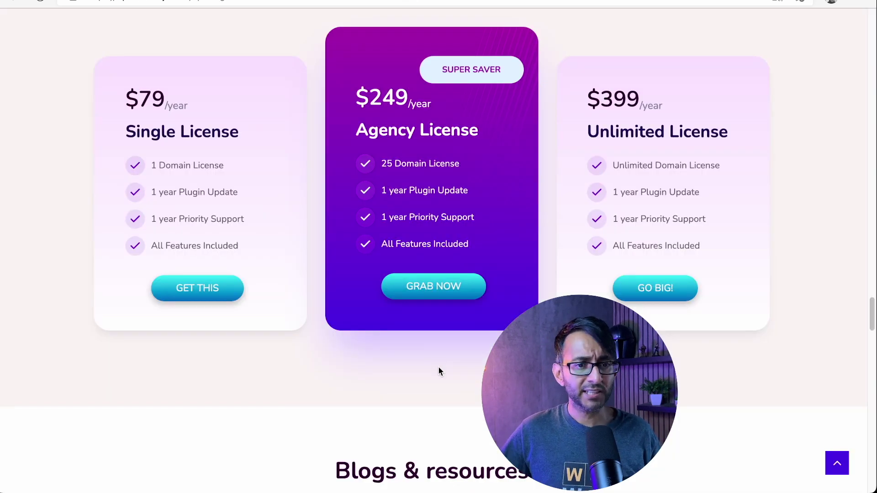
{"action": "scroll", "coordinate": [438, 368], "scroll_direction": "down", "scroll_amount": 1}
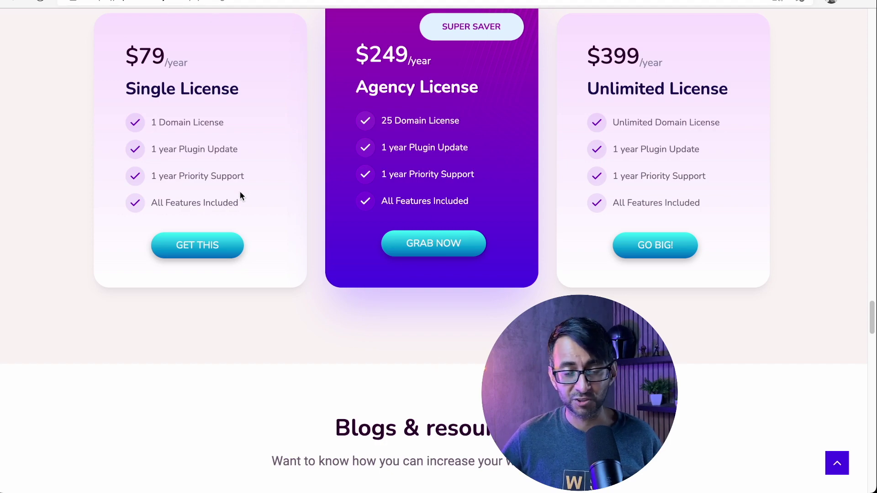
{"action": "scroll", "coordinate": [241, 192], "scroll_direction": "up", "scroll_amount": 15}
{"action": "scroll", "coordinate": [270, 282], "scroll_direction": "down", "scroll_amount": 7}
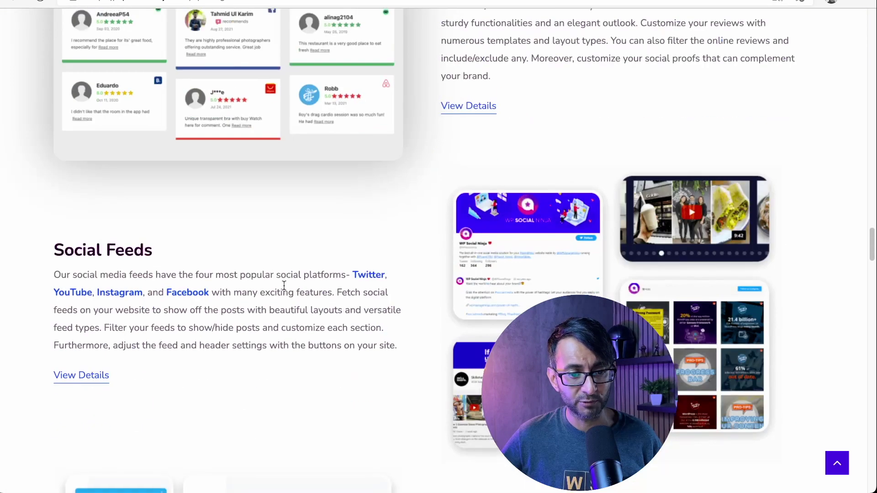
{"action": "scroll", "coordinate": [284, 285], "scroll_direction": "up", "scroll_amount": 5}
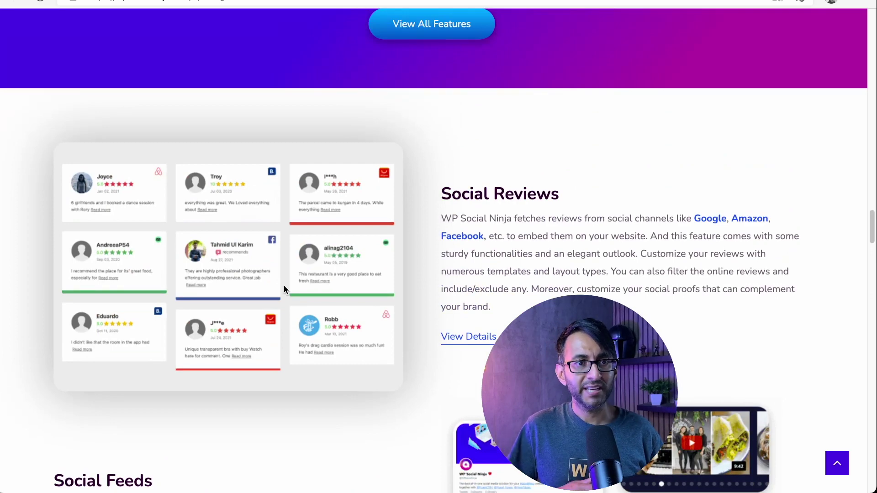